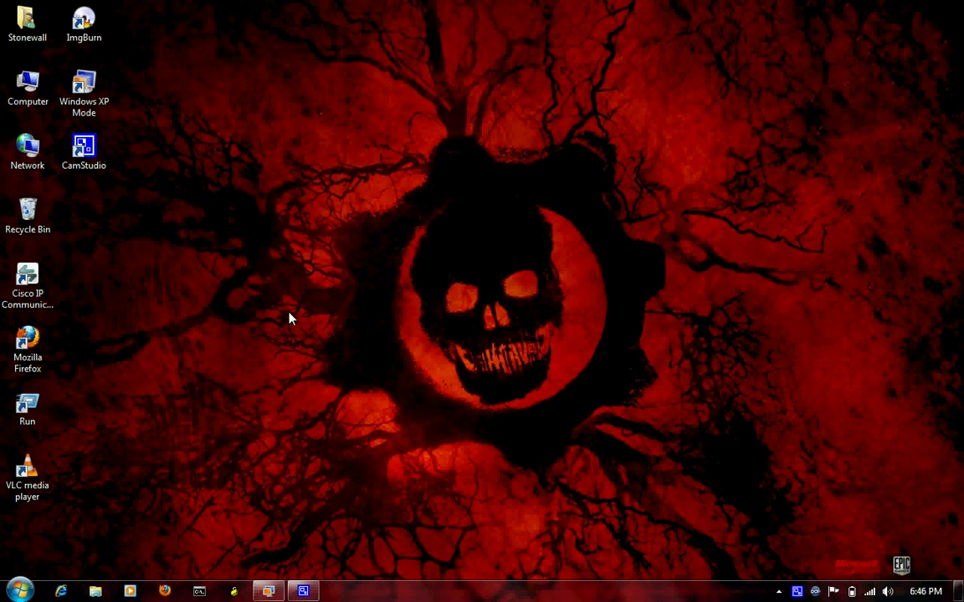
- Bring the Windows XP Mode window forward and drag it to the top of the screen
click(270, 591)
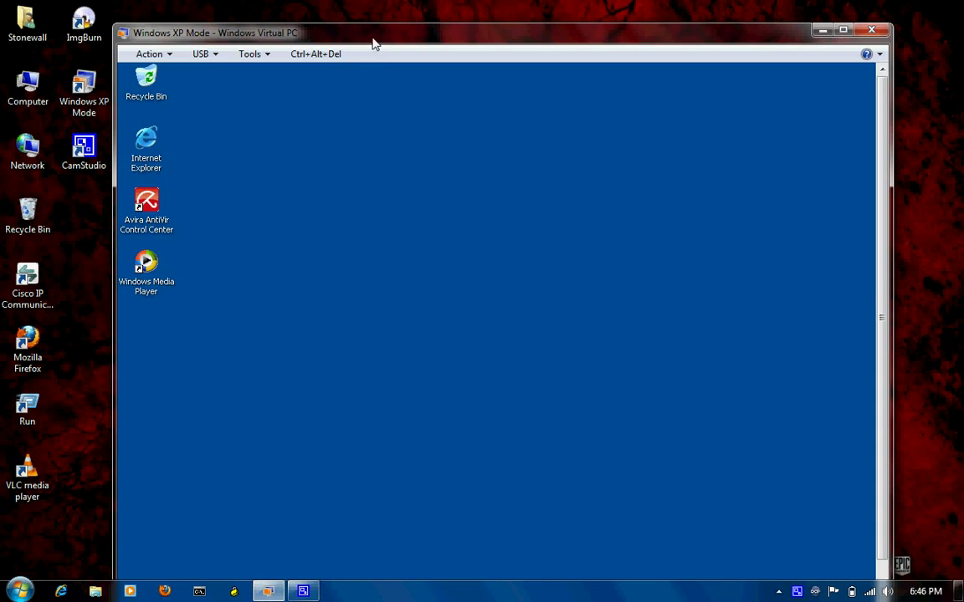
drag(374, 38, 370, 17)
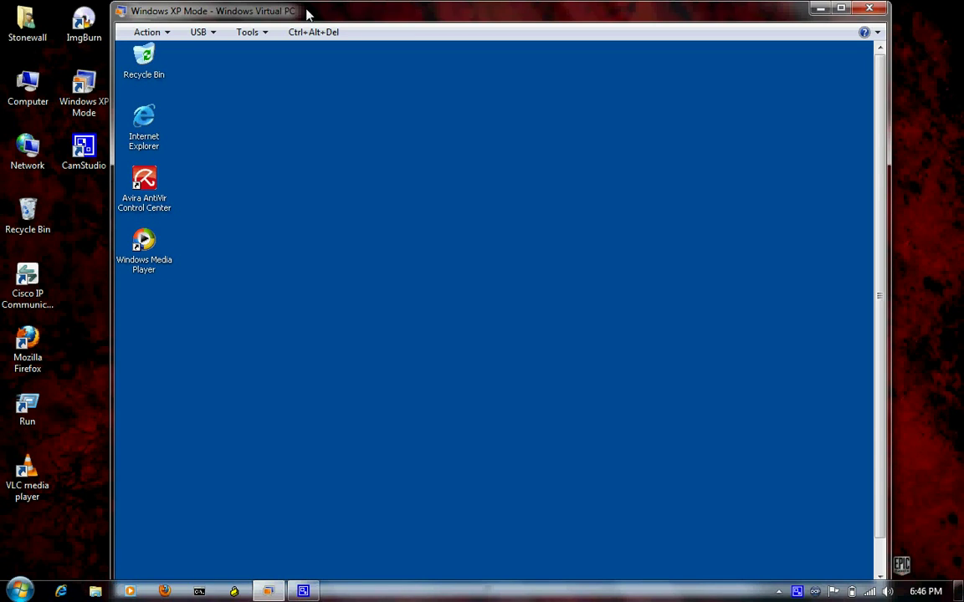
right_click(363, 156)
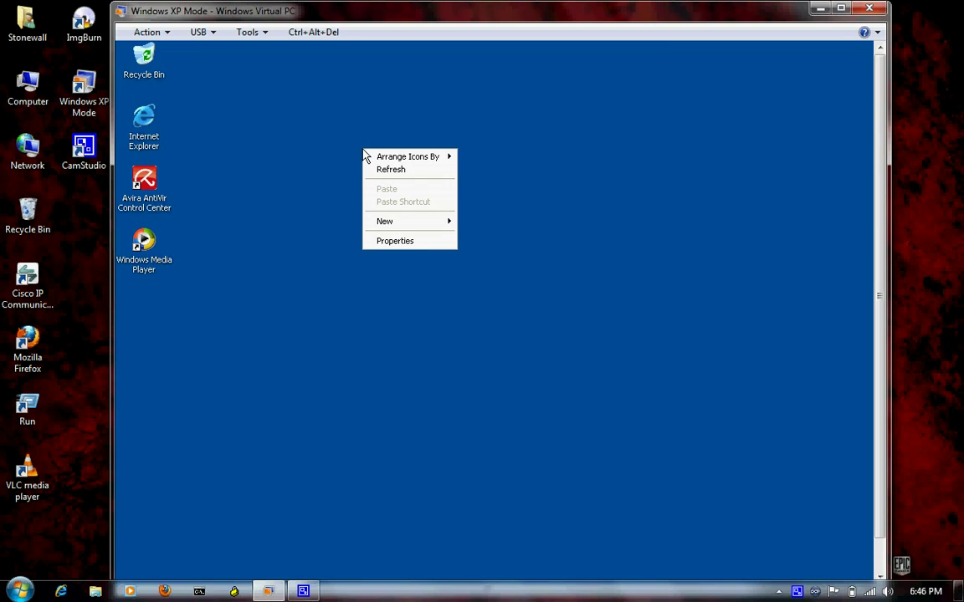
click(384, 242)
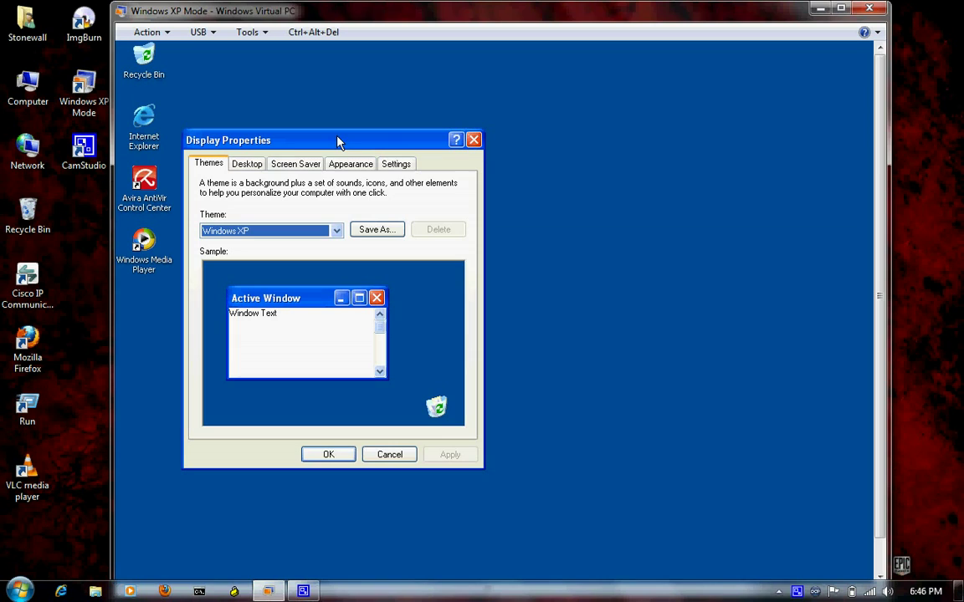
drag(338, 141, 397, 139)
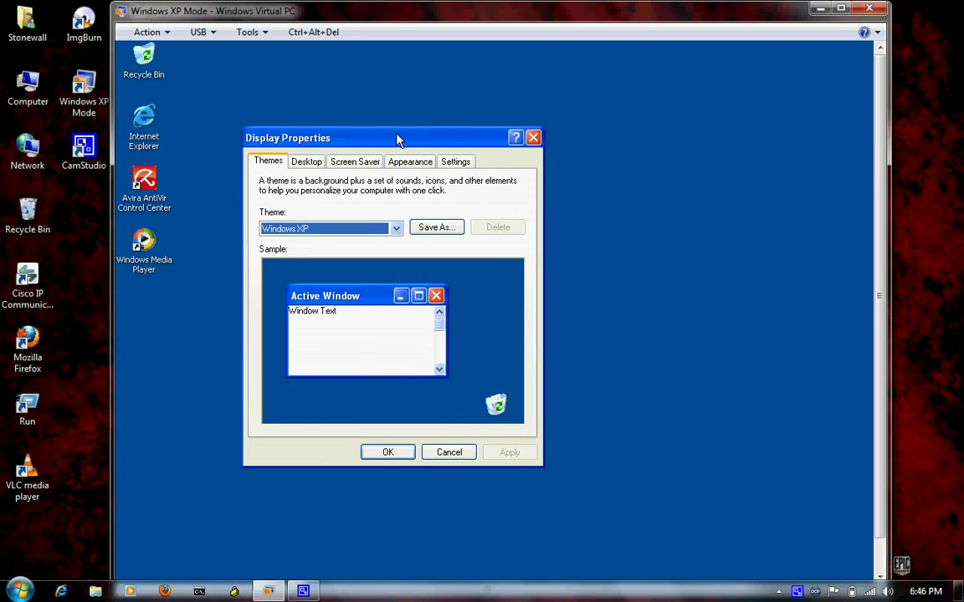
click(455, 161)
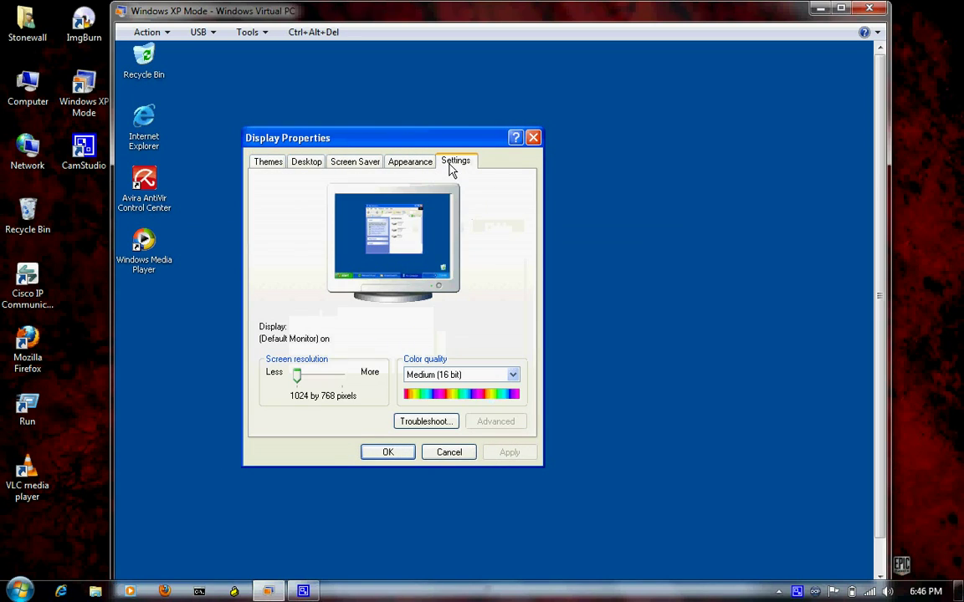
click(512, 374)
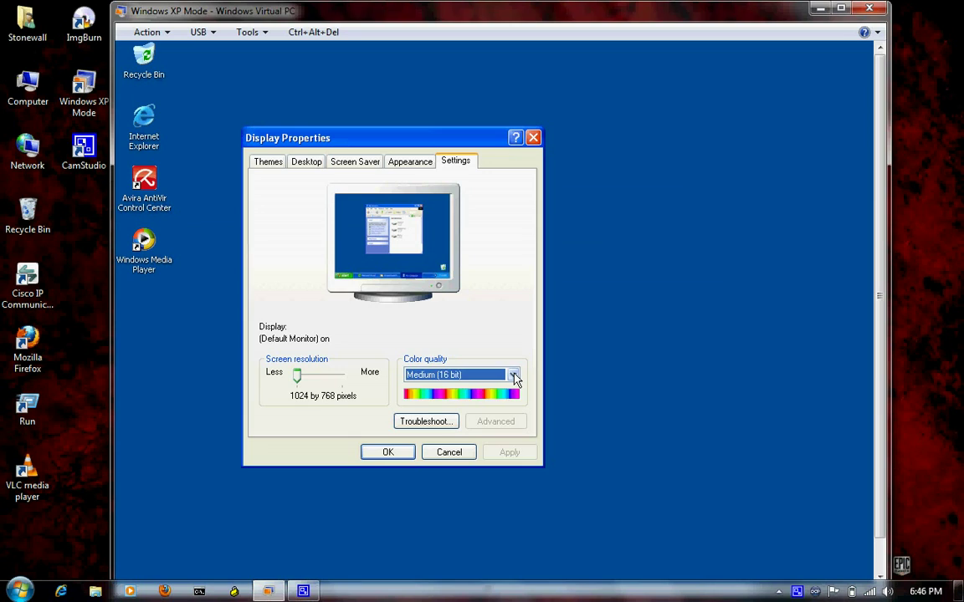
click(513, 376)
- Close Display Properties and launch an empty Console1 from Run with mmc
click(401, 453)
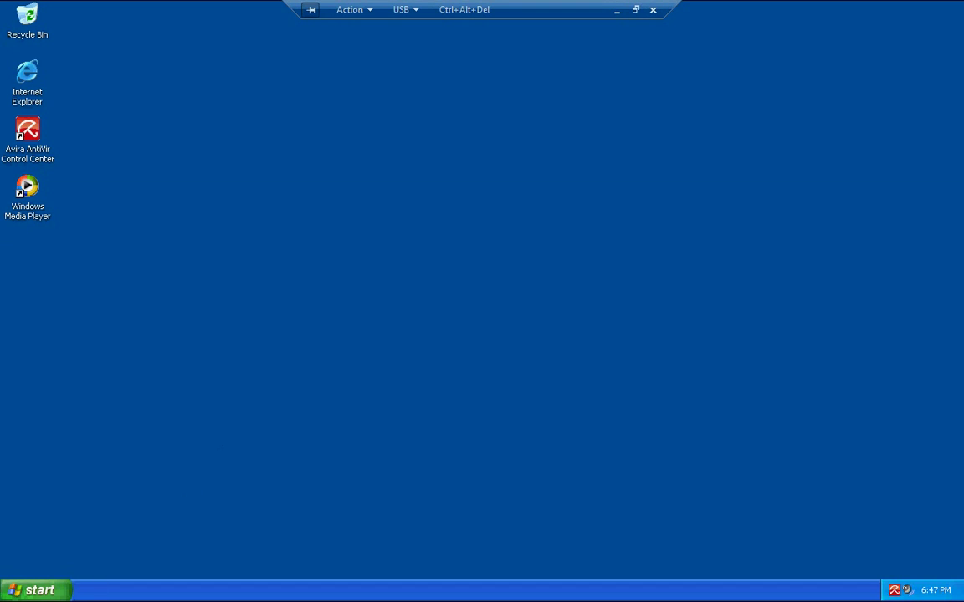
click(40, 591)
click(196, 507)
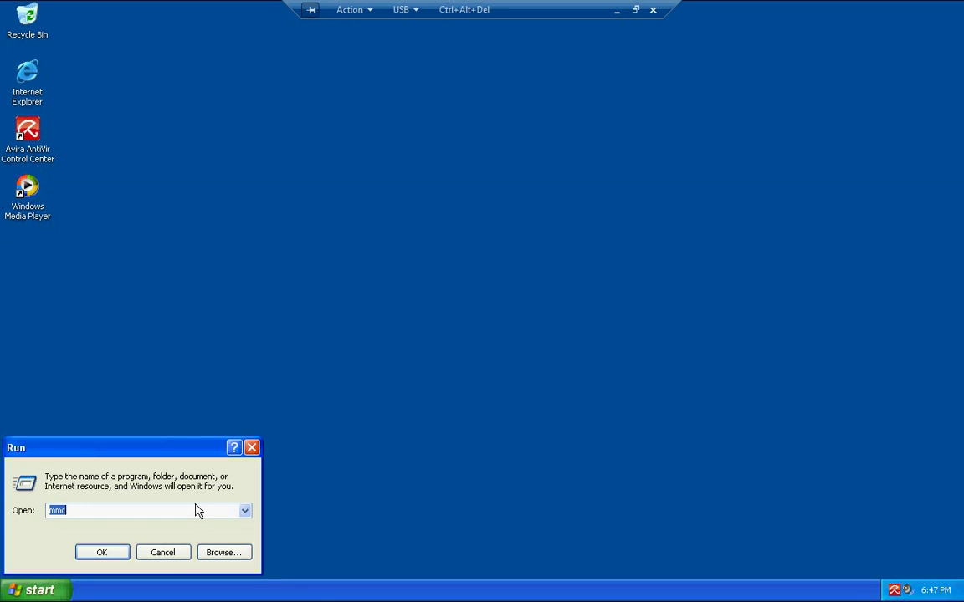
text(mmc)
key(Return)
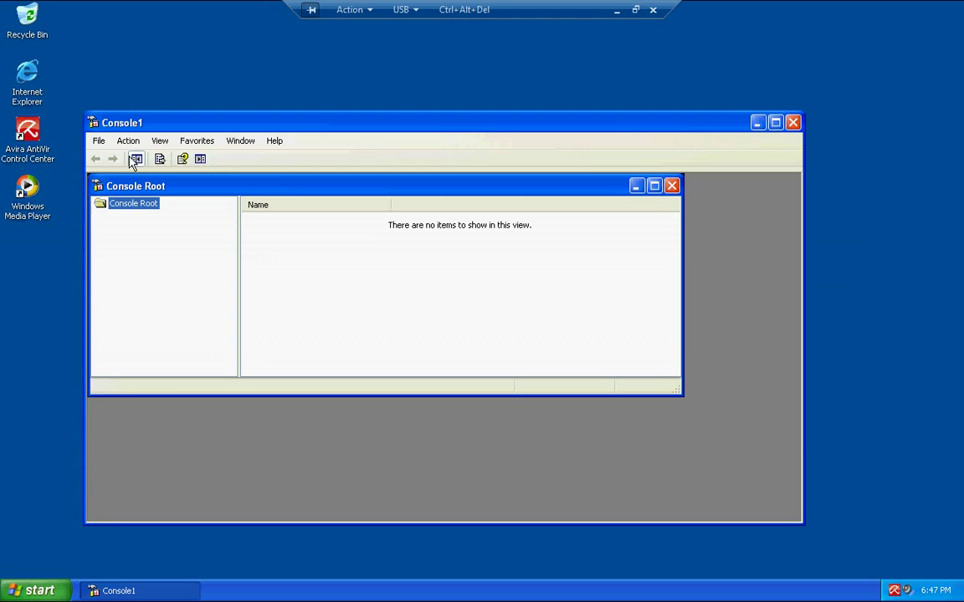
- Add the Group Policy Object Editor snap-in for Local Computer to Console1
click(98, 140)
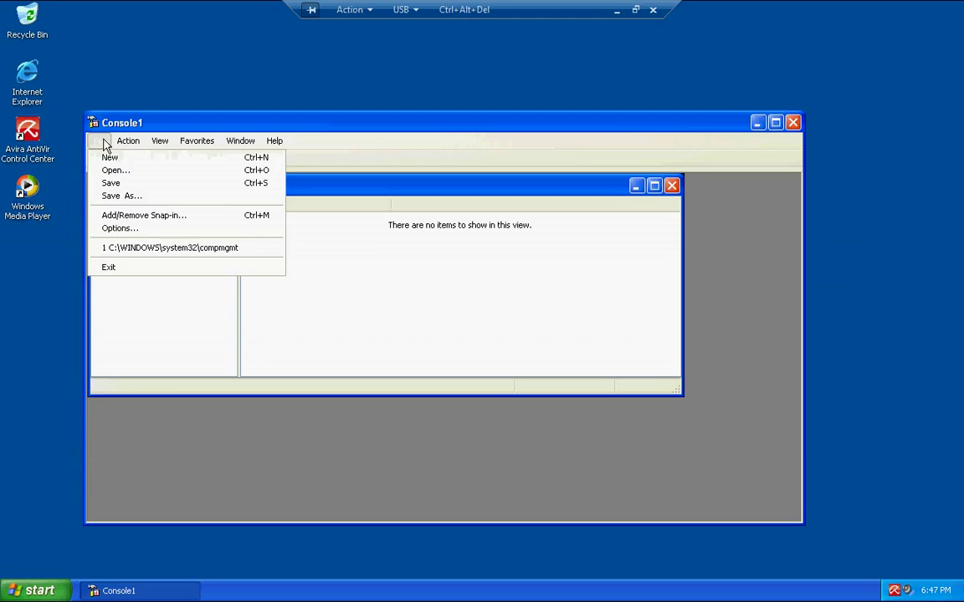
click(109, 215)
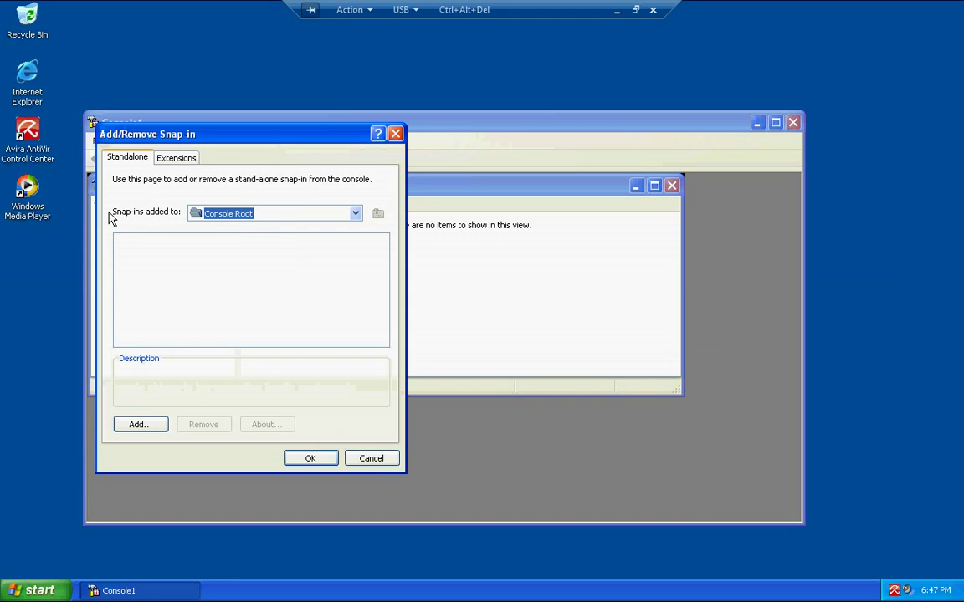
click(153, 423)
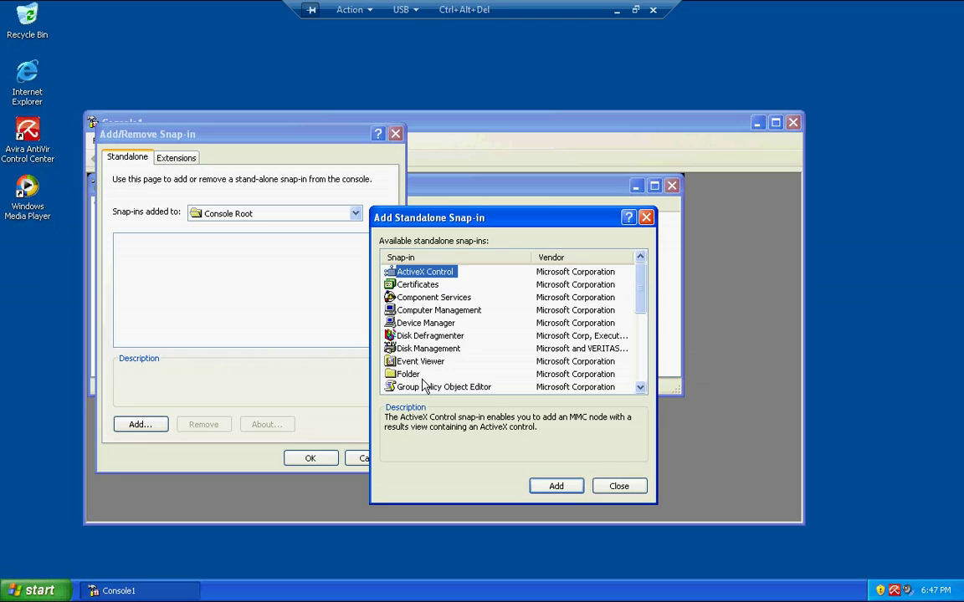
click(400, 386)
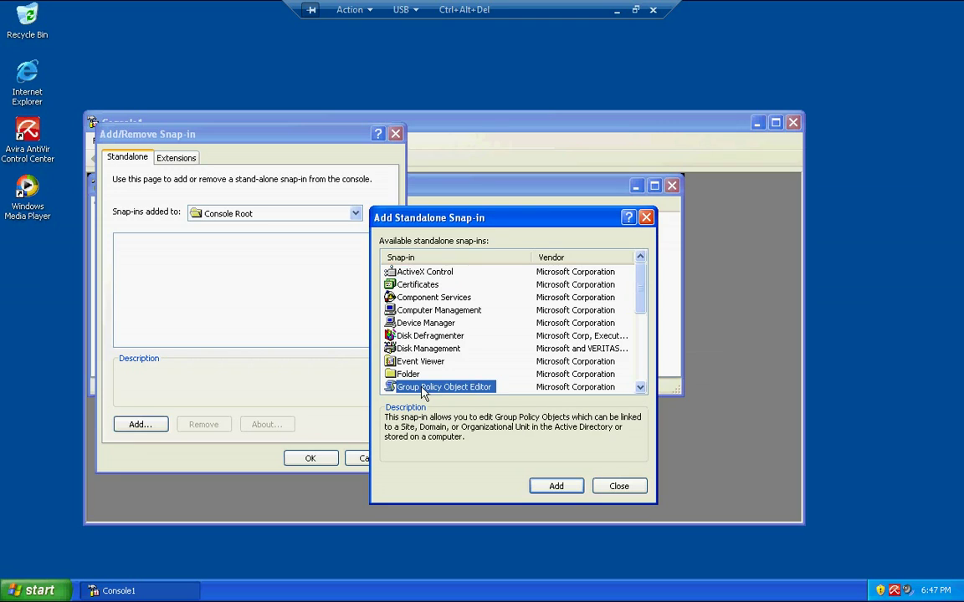
click(554, 485)
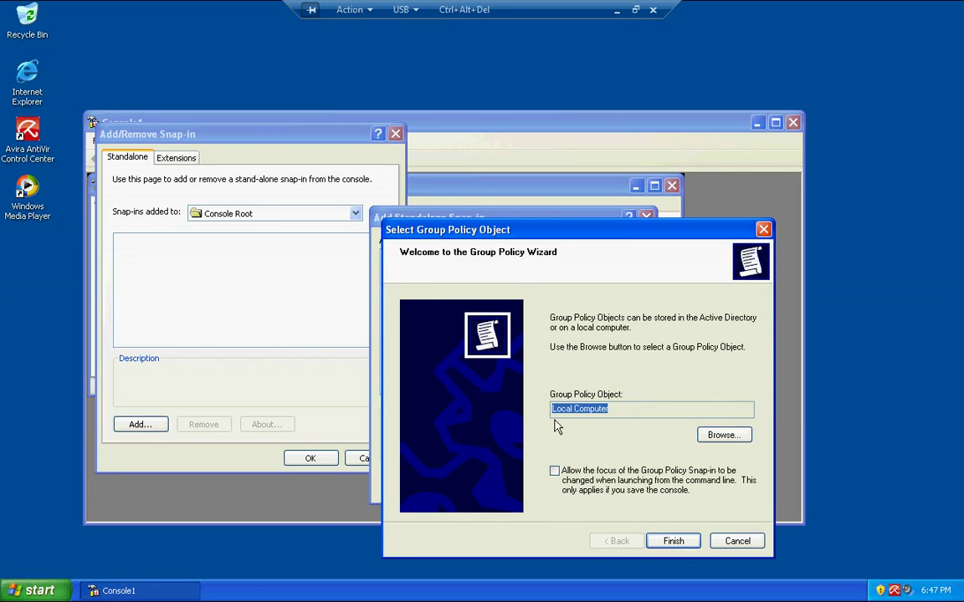
click(674, 542)
click(615, 487)
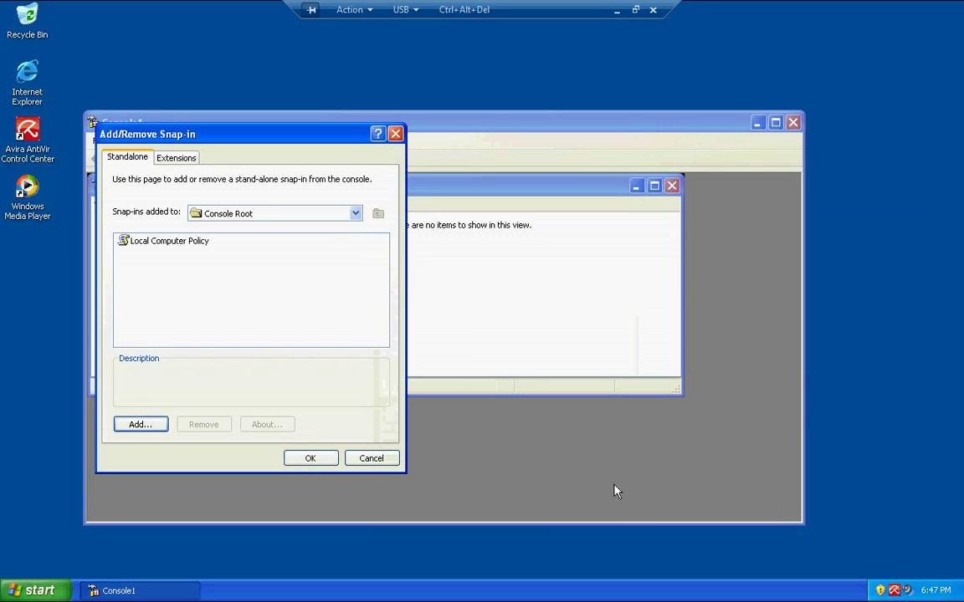
click(324, 458)
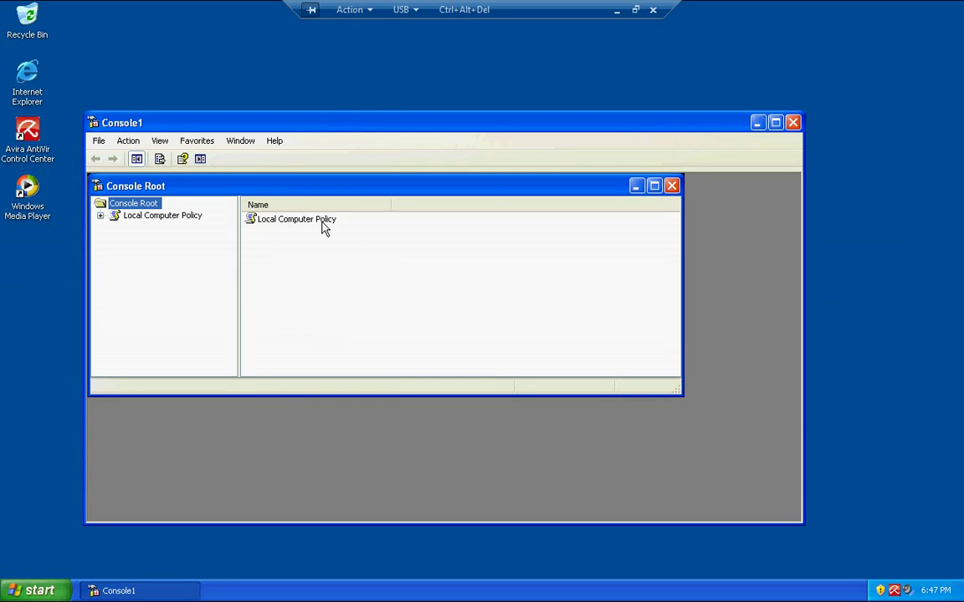
- Maximize Console Root and drill into Computer Configuration > Administrative Templates > Windows Components > Terminal Services
click(654, 186)
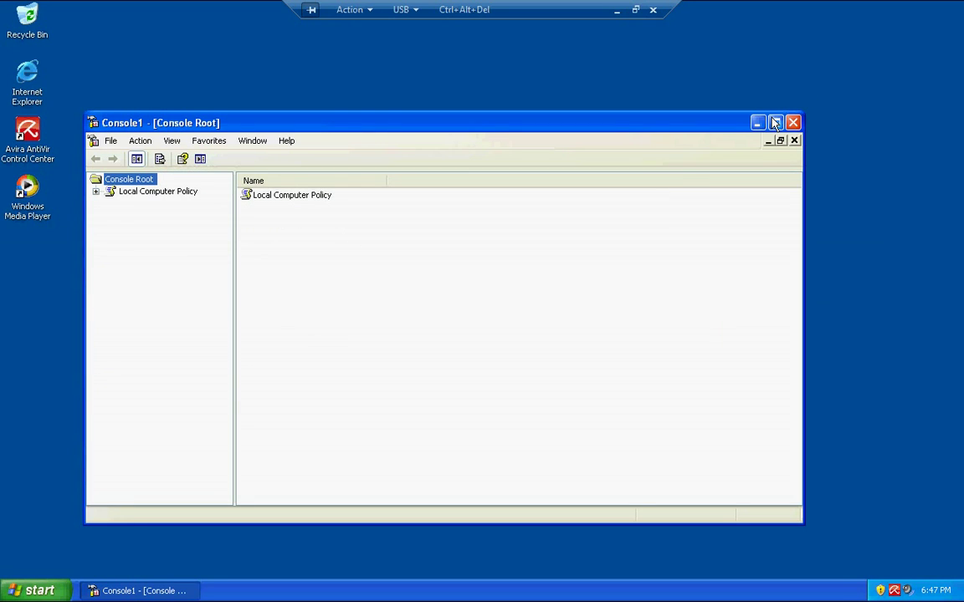
click(96, 193)
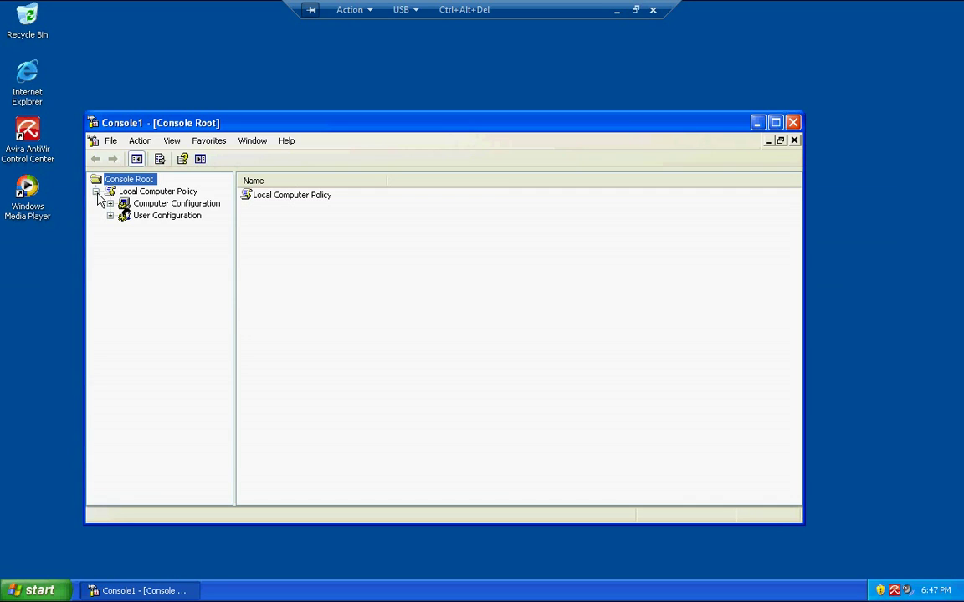
click(110, 204)
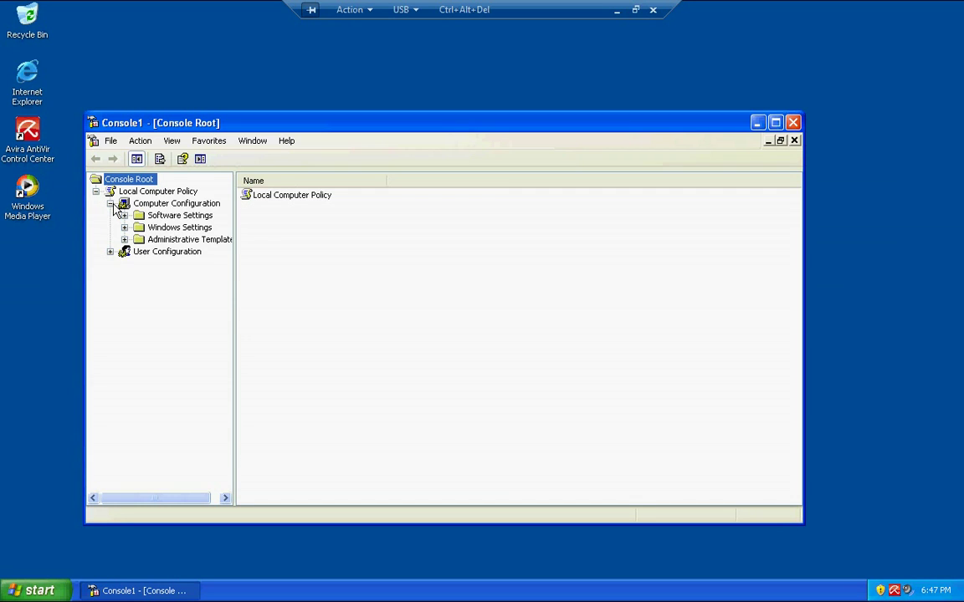
double_click(150, 240)
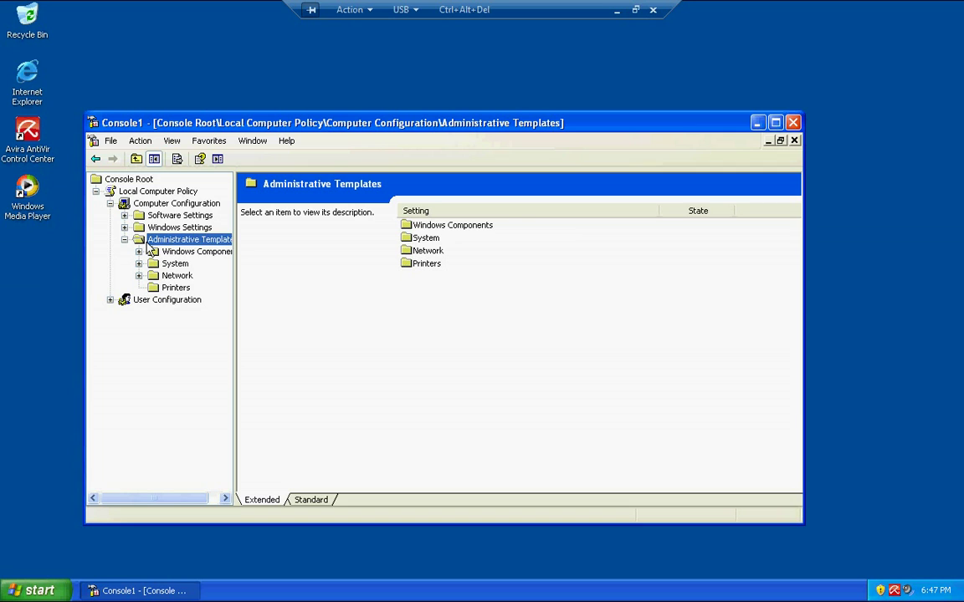
double_click(155, 253)
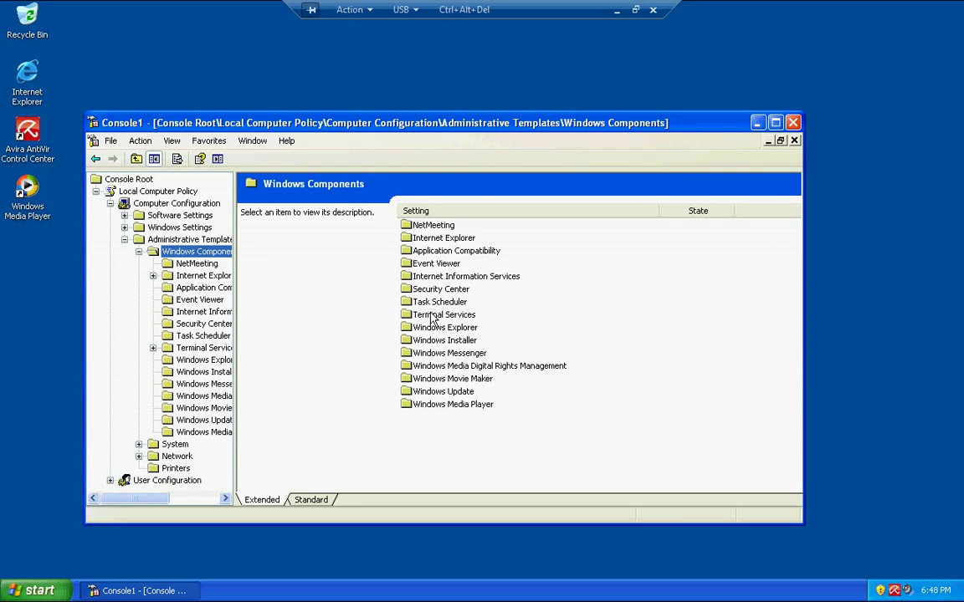
double_click(431, 315)
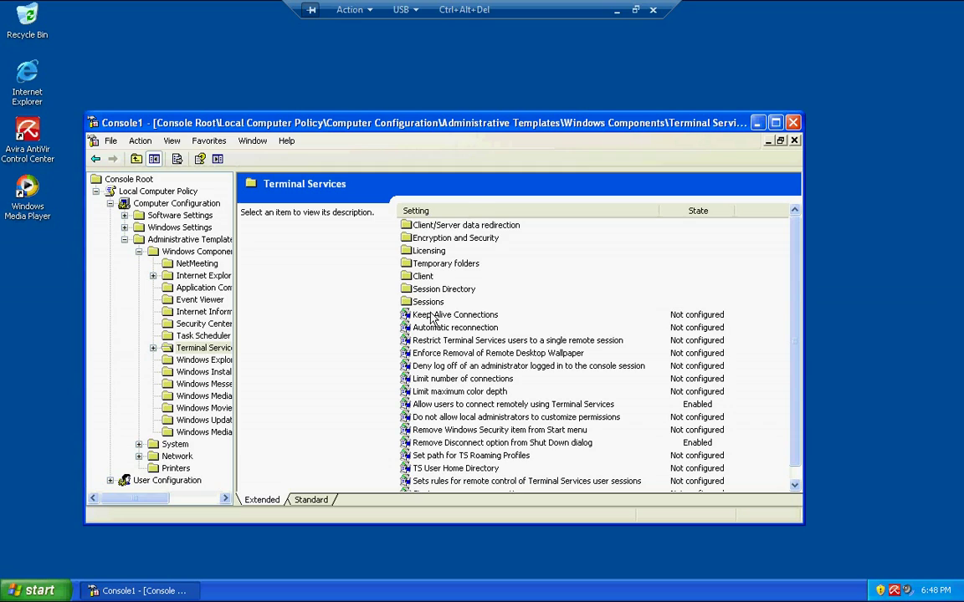
drag(794, 324, 794, 344)
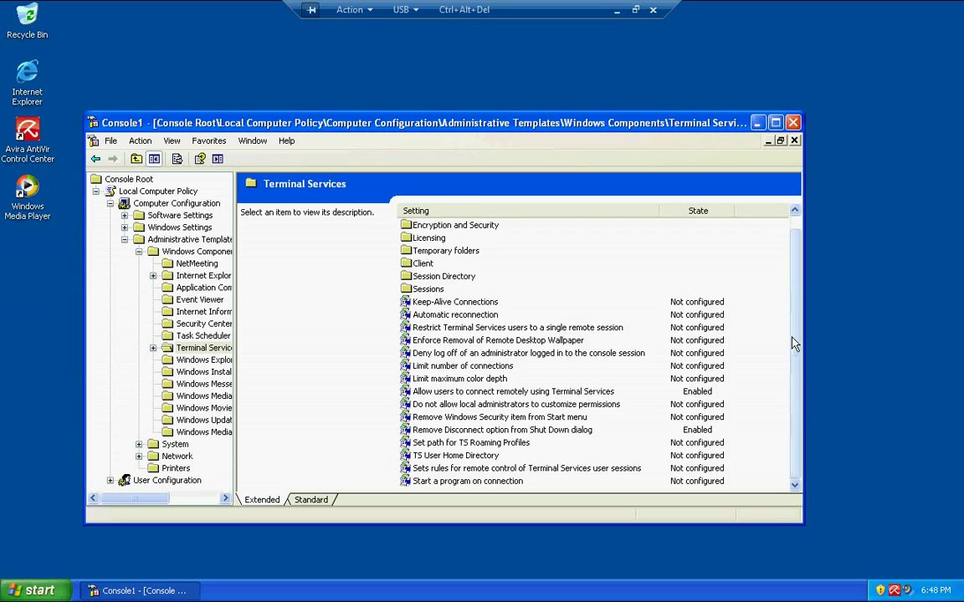
- Set the Limit maximum color depth policy to Enabled with Color Depth 24 bit
double_click(471, 381)
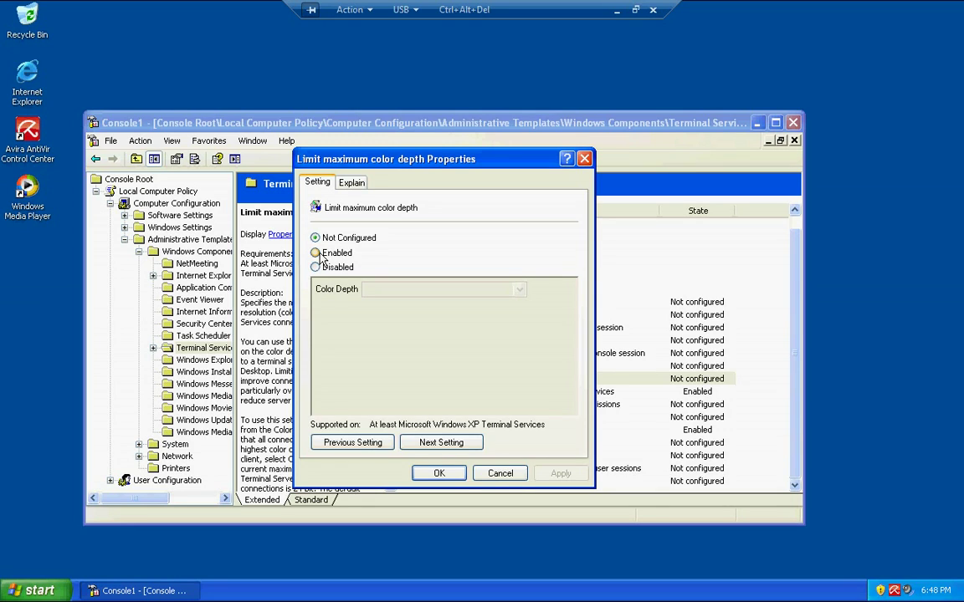
click(335, 254)
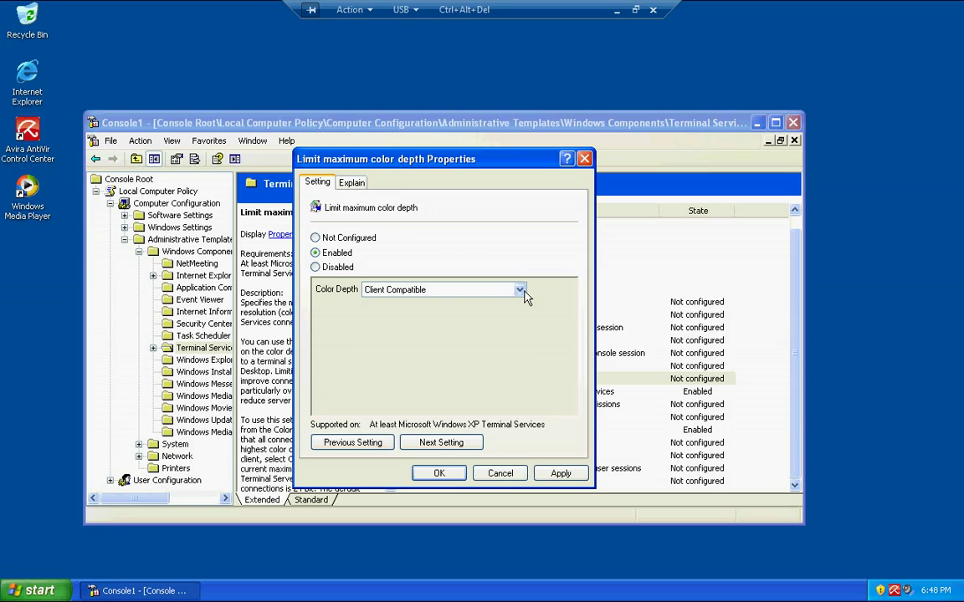
click(520, 290)
click(403, 345)
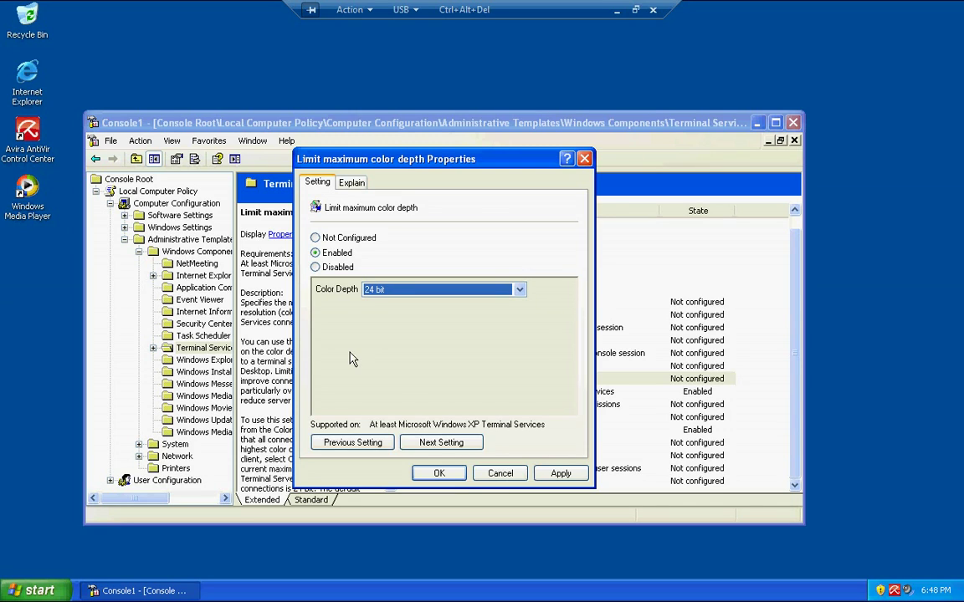
click(562, 474)
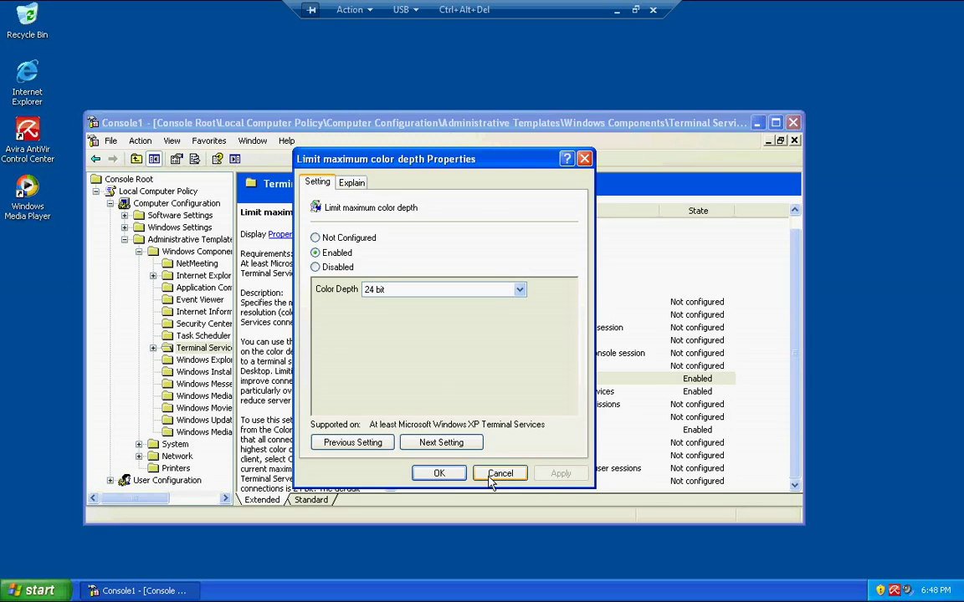
click(437, 473)
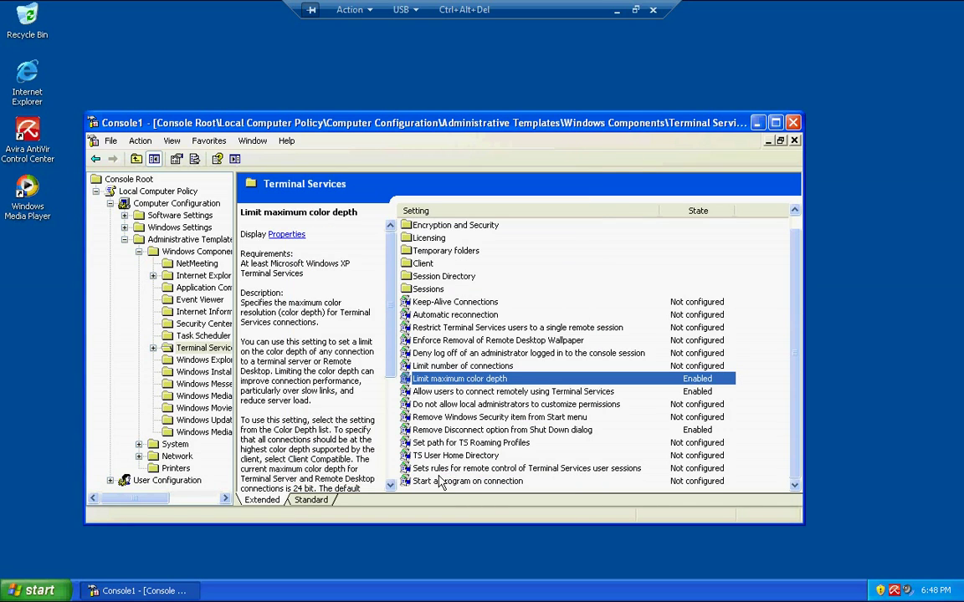
- Close Console1 without saving and restore XP Mode from full screen to a window
click(792, 122)
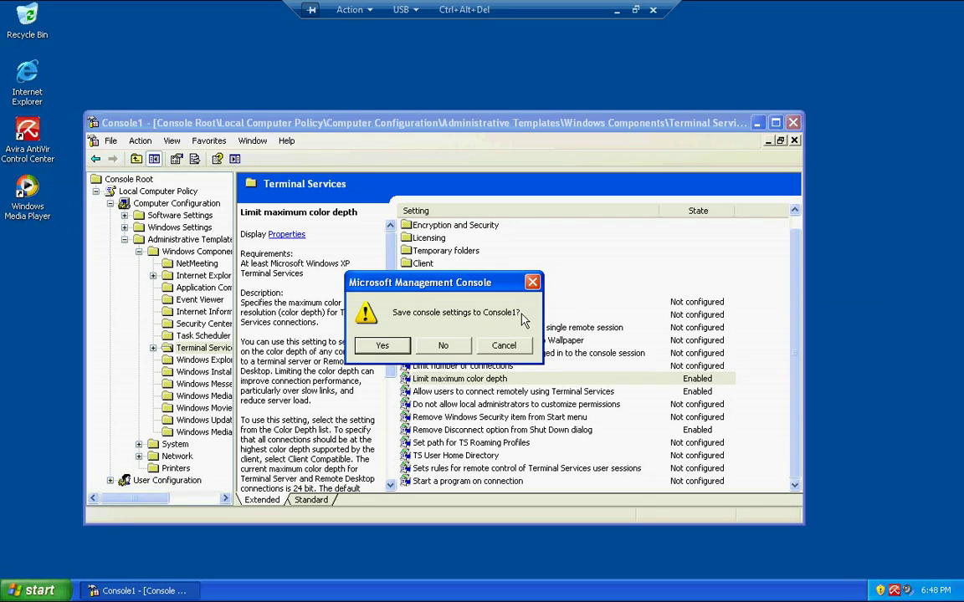
click(442, 346)
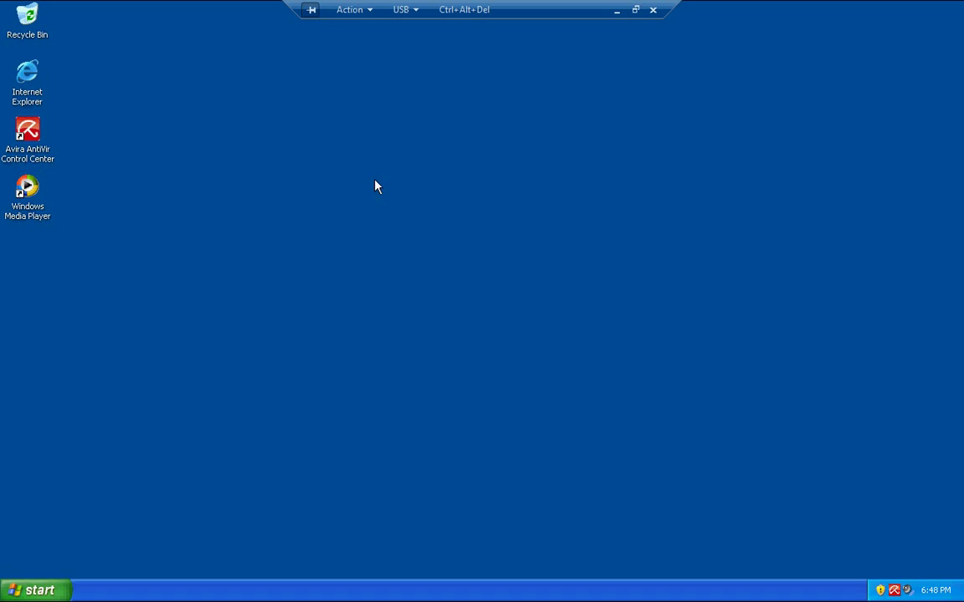
click(635, 12)
click(257, 37)
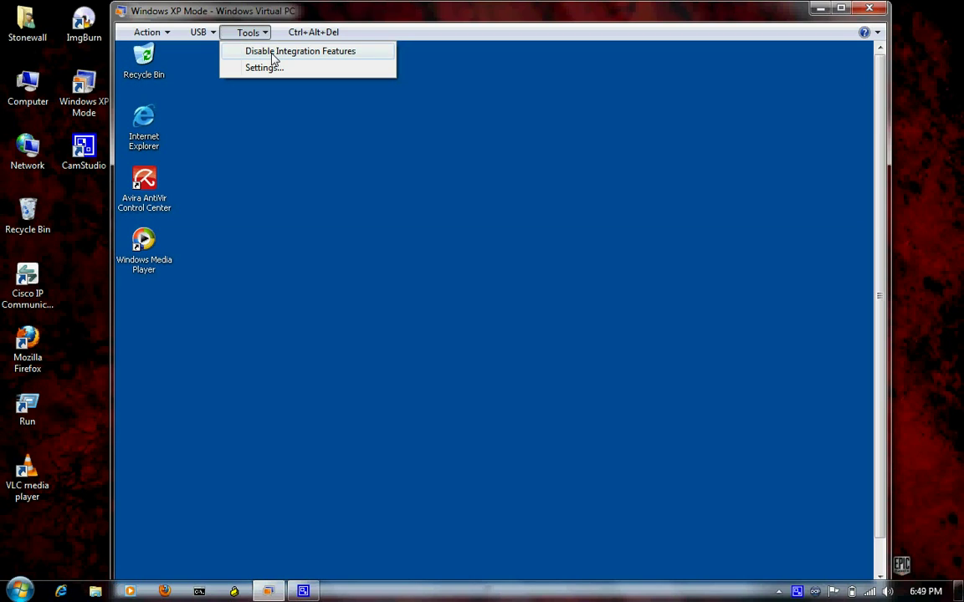
- Disable integration features, then unlock the XP session with the account password
click(272, 53)
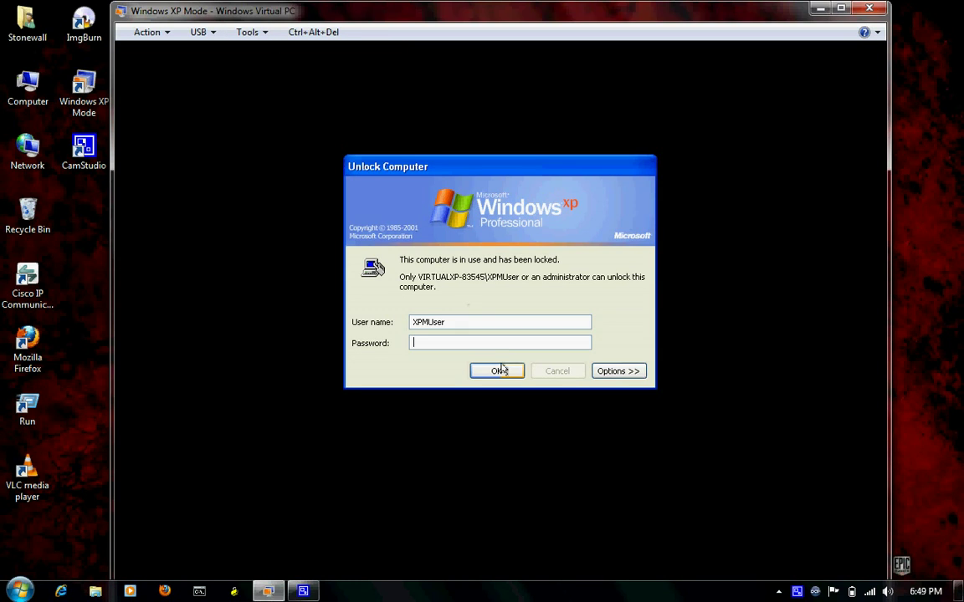
click(468, 343)
text(****)
text(*****)
key(Return)
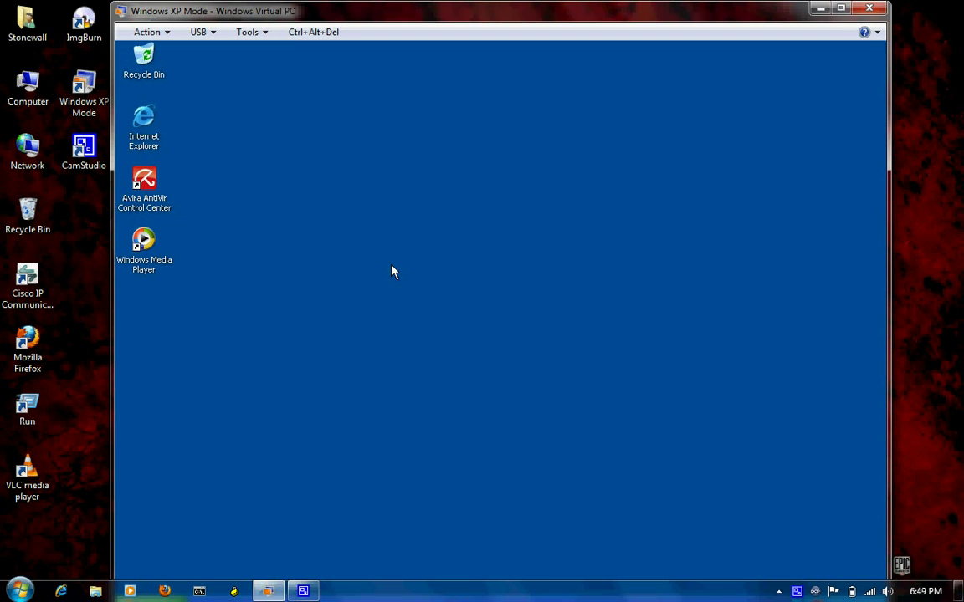
- Show XP's Display Properties Settings tab: Highest (32 bit) colour at 1024 by 768
right_click(391, 265)
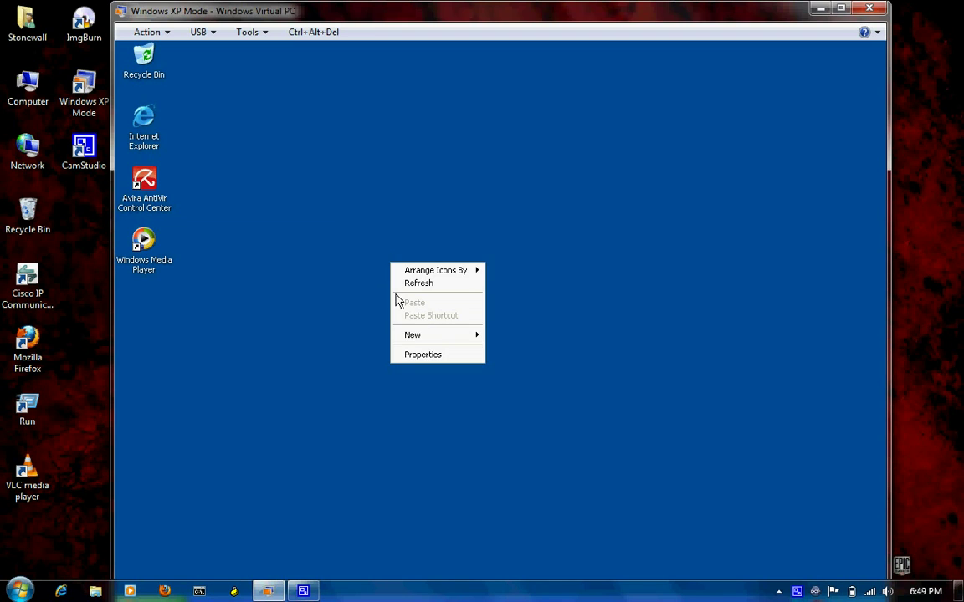
click(414, 354)
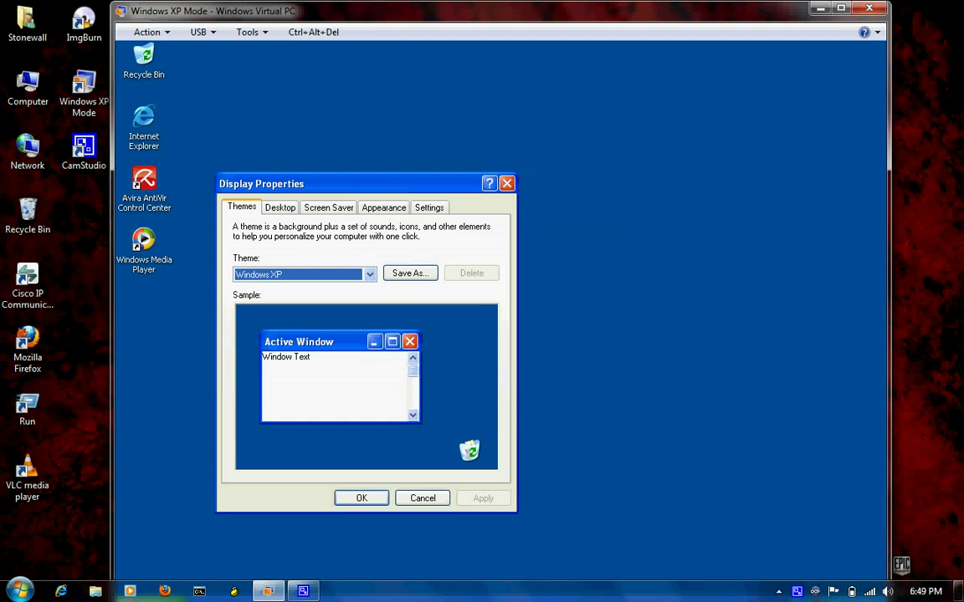
click(428, 211)
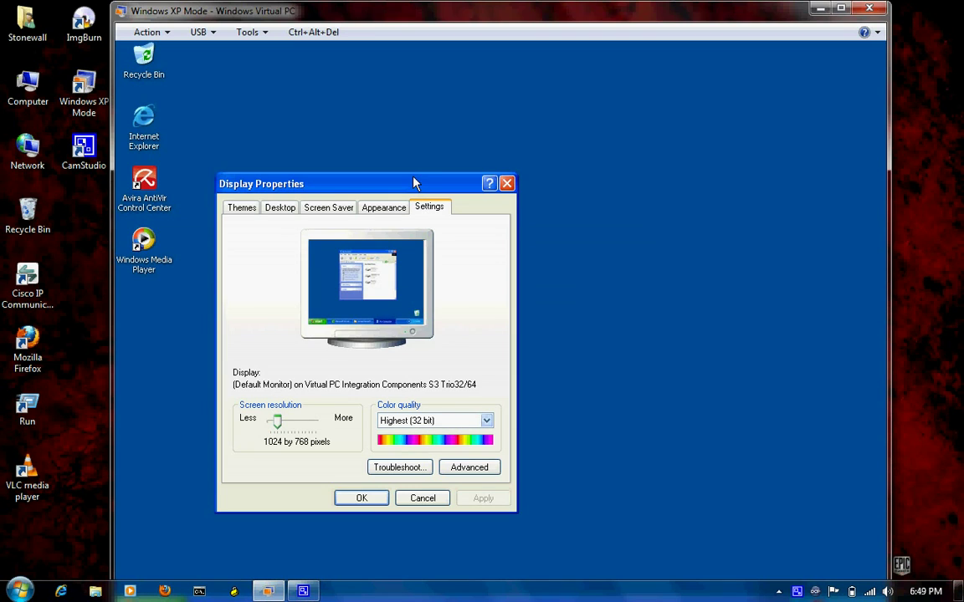
drag(415, 183, 459, 158)
click(266, 34)
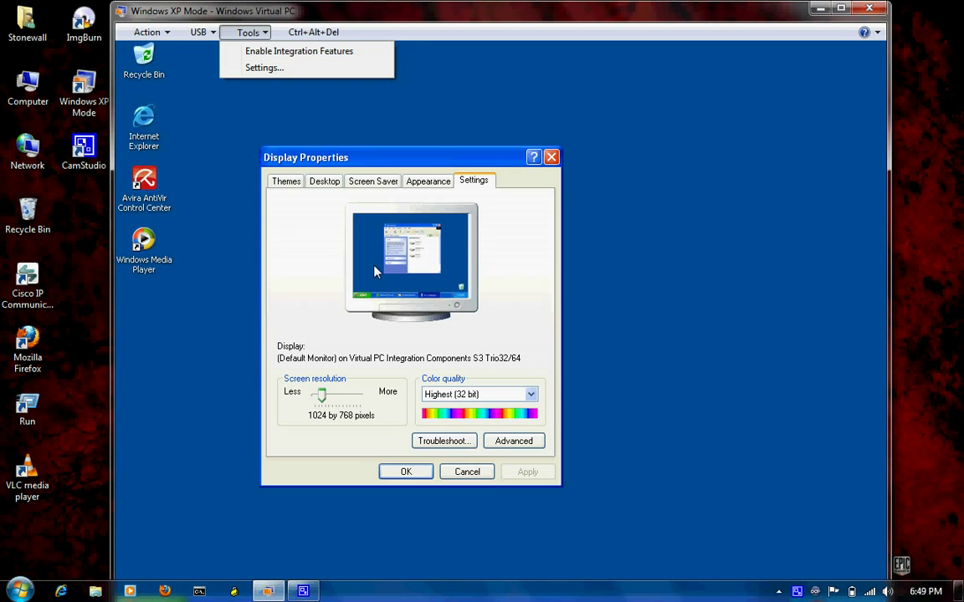
- Close Display Properties and re-enable integration features so XP Mode returns full screen
click(406, 471)
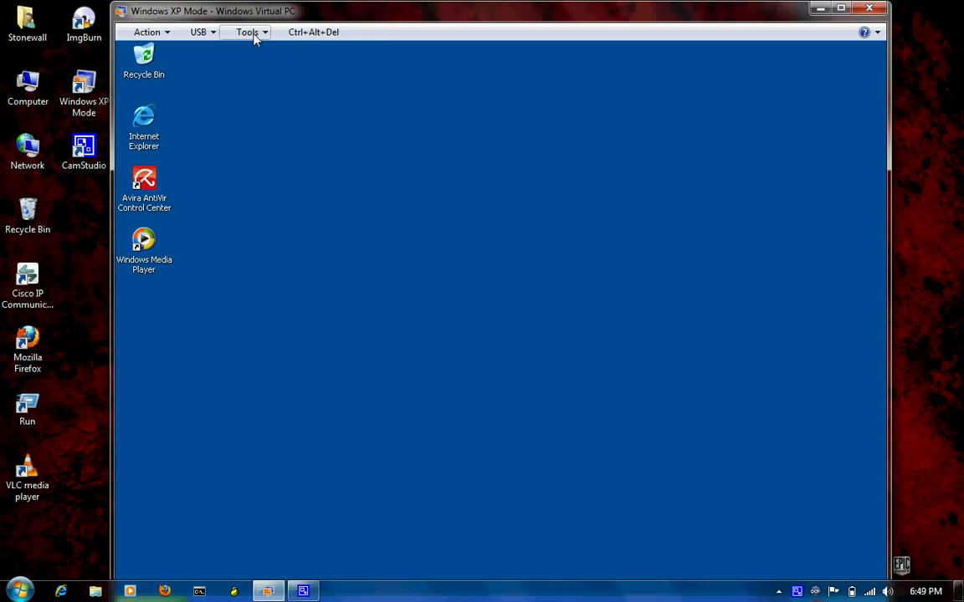
click(249, 32)
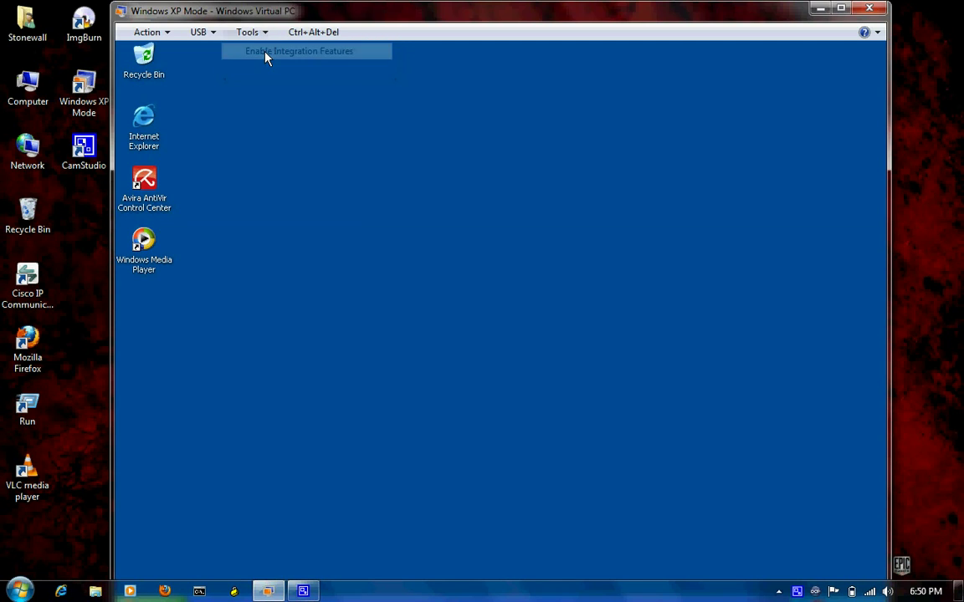
click(266, 54)
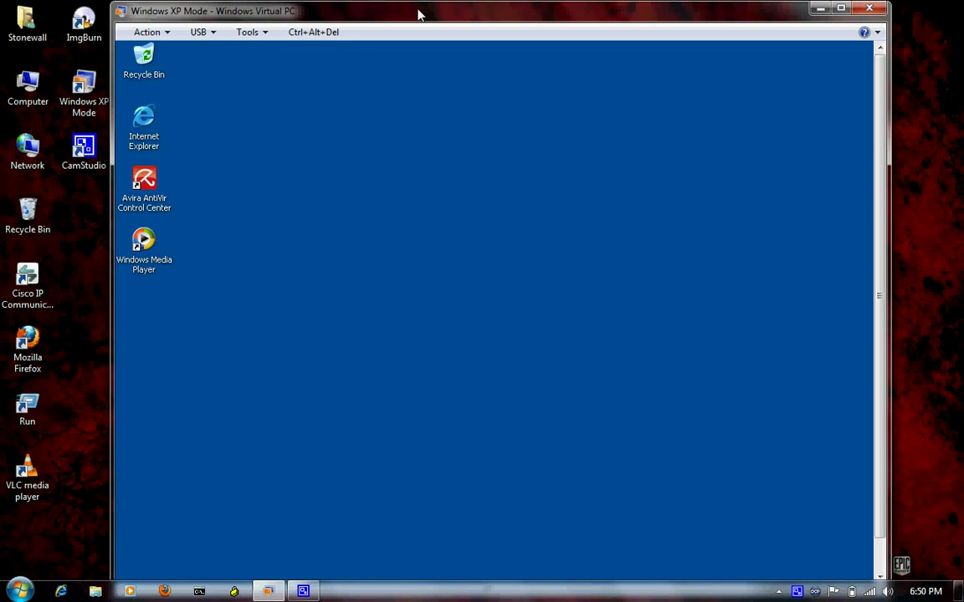
right_click(376, 182)
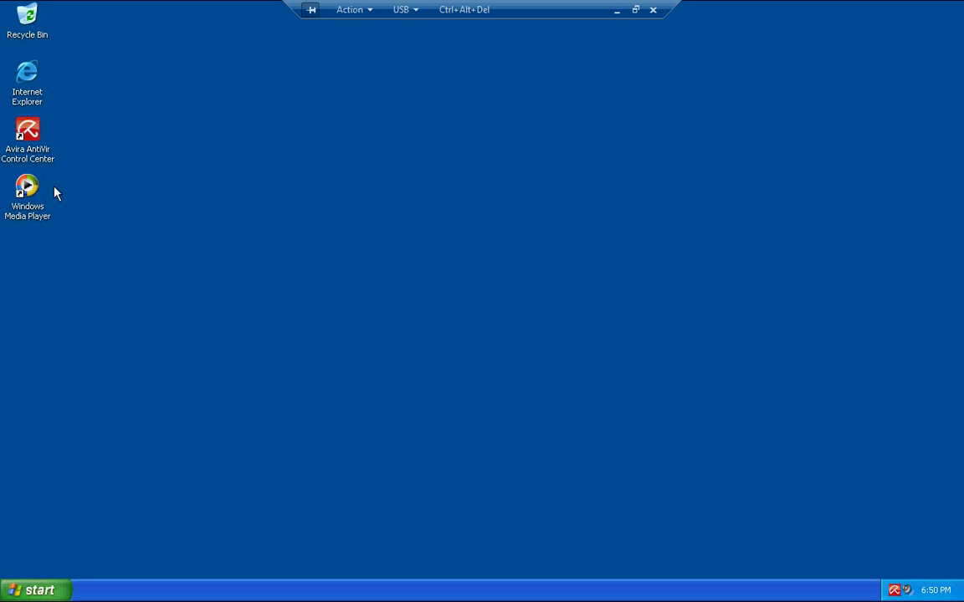
right_click(221, 215)
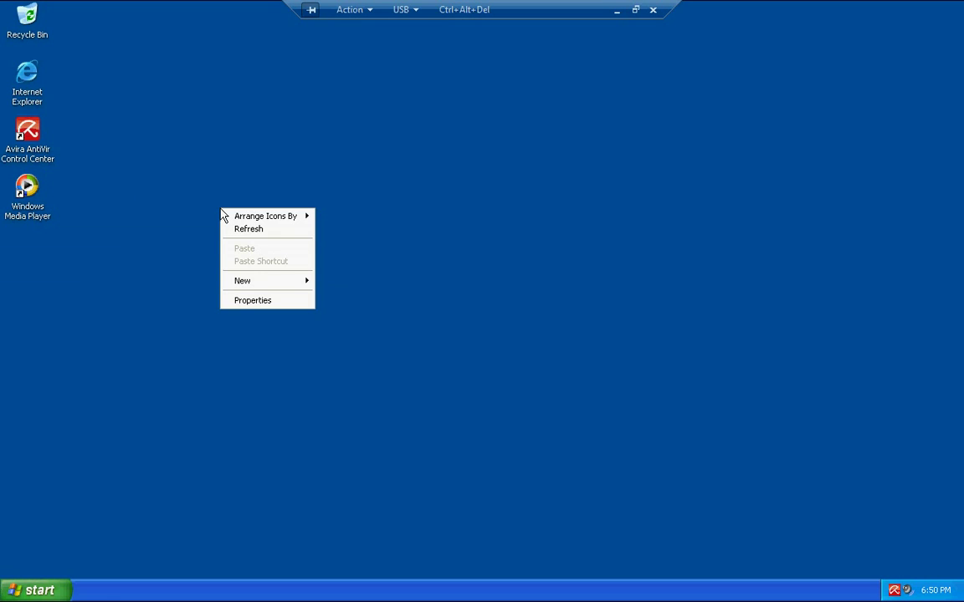
click(242, 300)
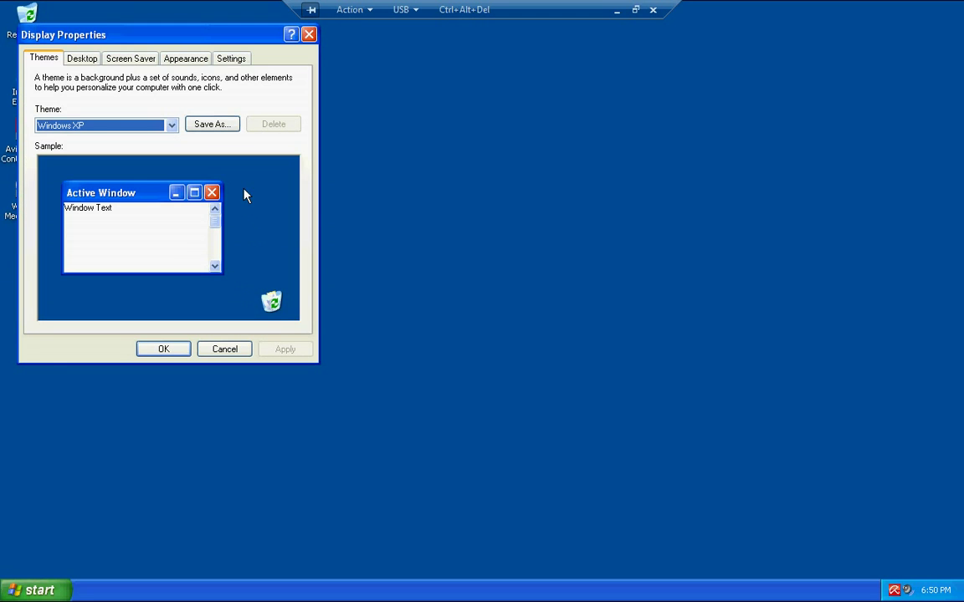
click(231, 59)
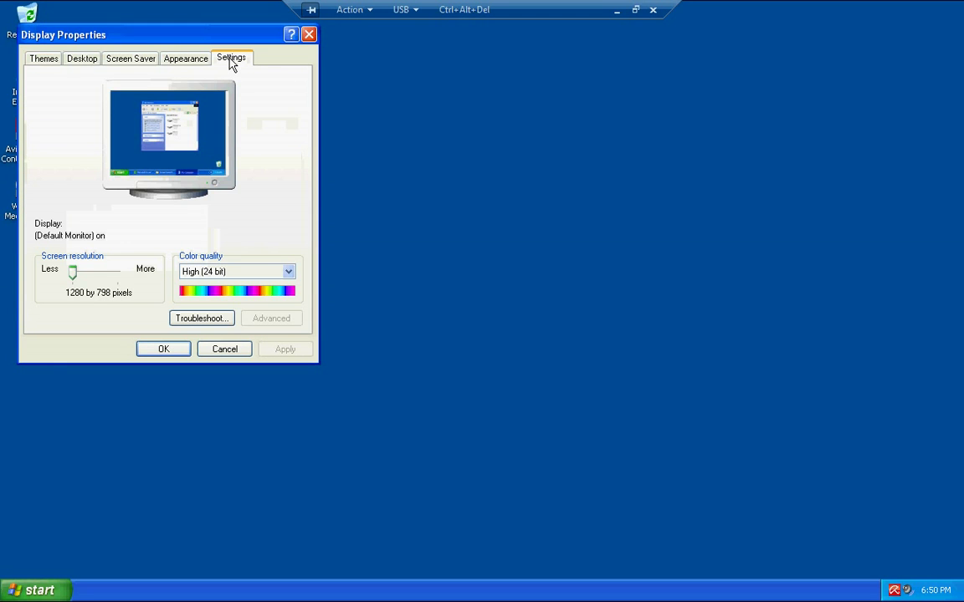
click(288, 271)
click(140, 275)
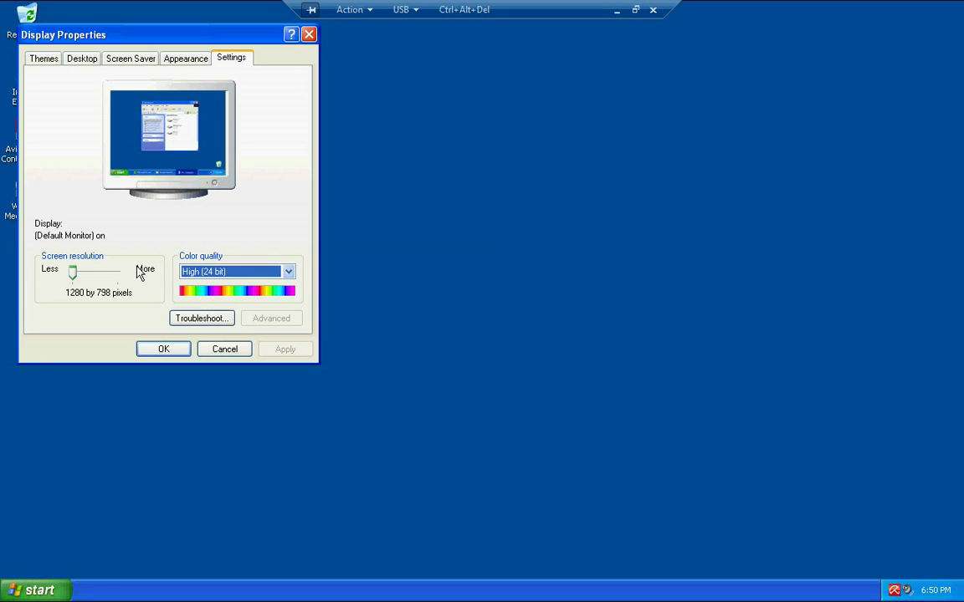
click(72, 274)
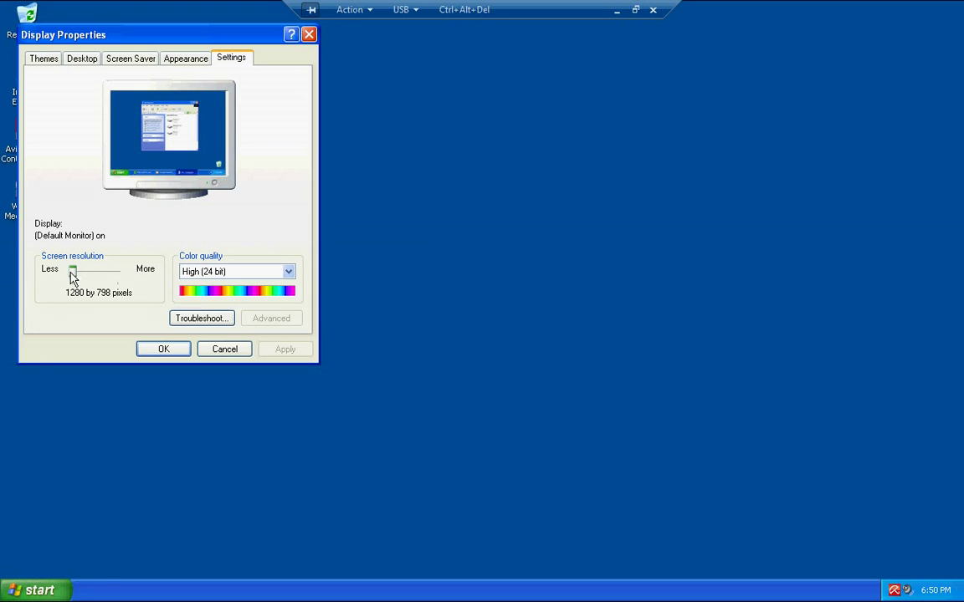
click(173, 355)
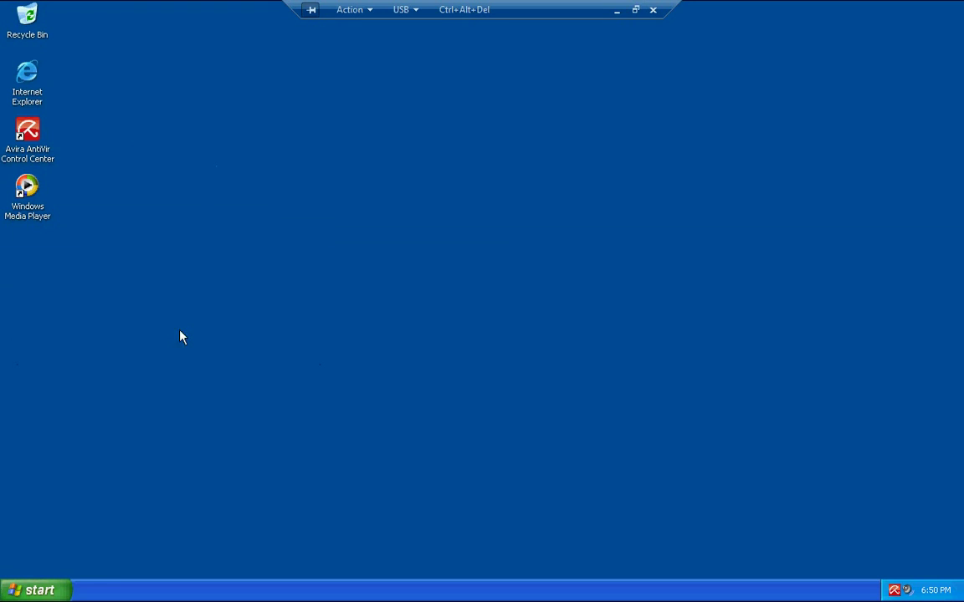
- Restore XP Mode from full screen to a window, then minimize it
click(636, 10)
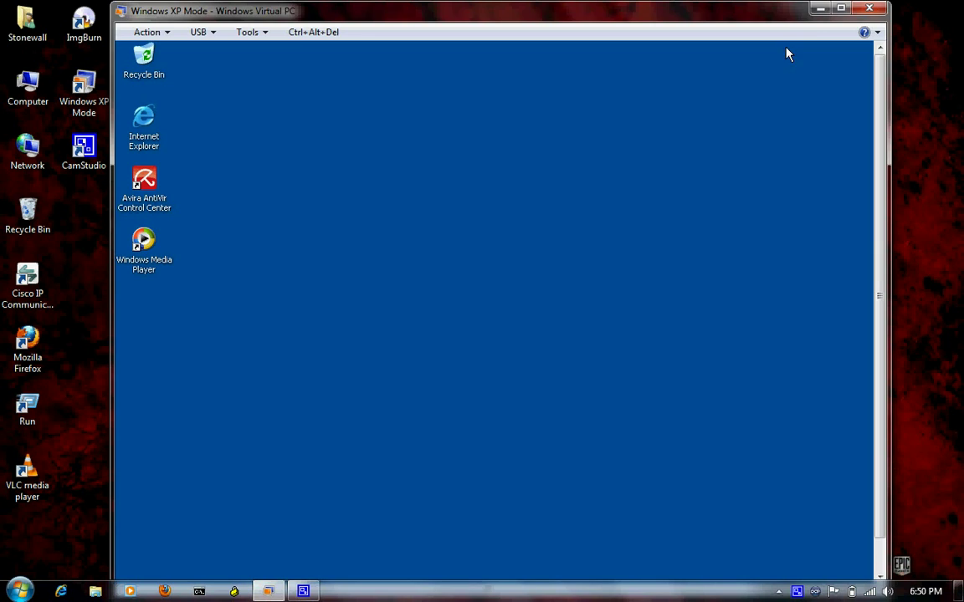
click(820, 9)
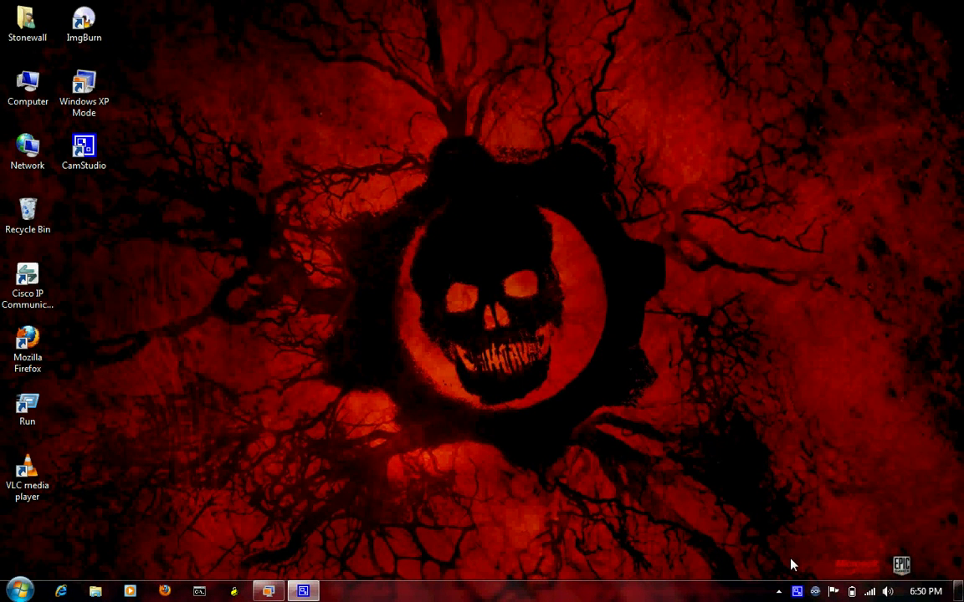